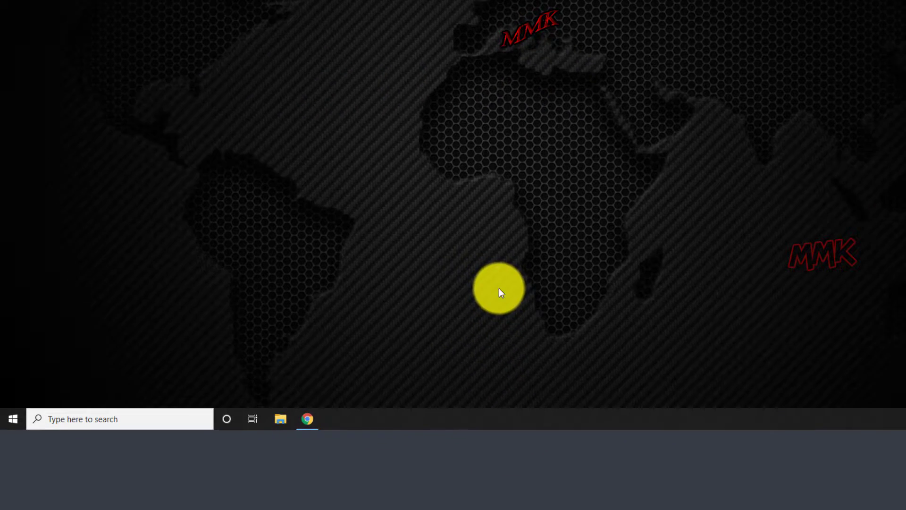
# Search 'cmd' and launch Command Prompt with Run as administrator
pyautogui.click(174, 416)
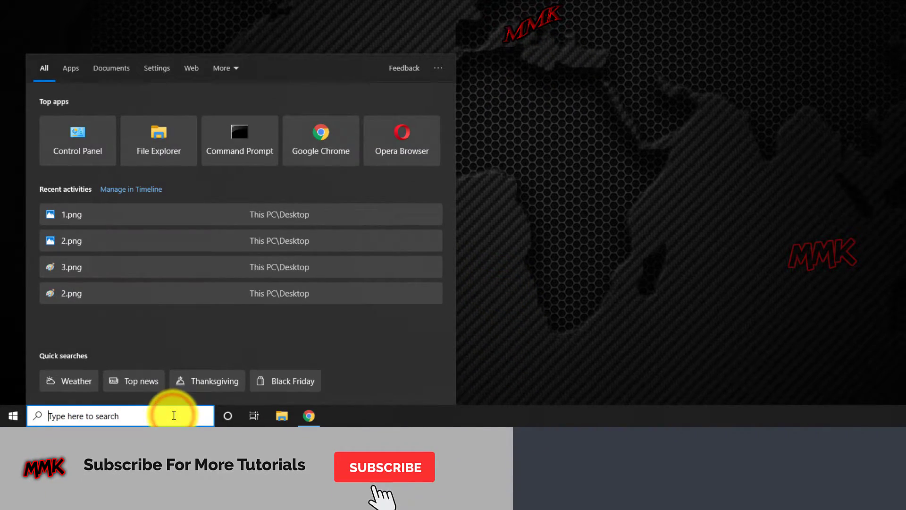
pyautogui.write('cmd')
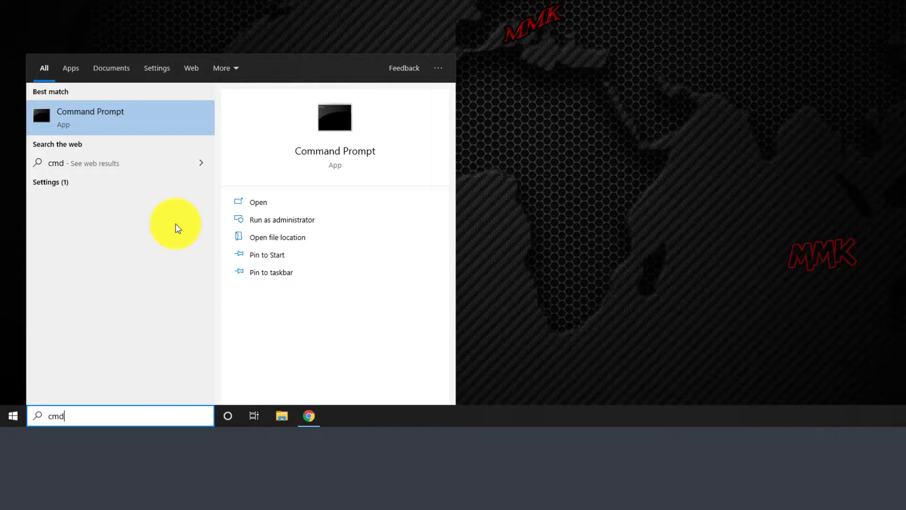
pyautogui.rightClick(115, 112)
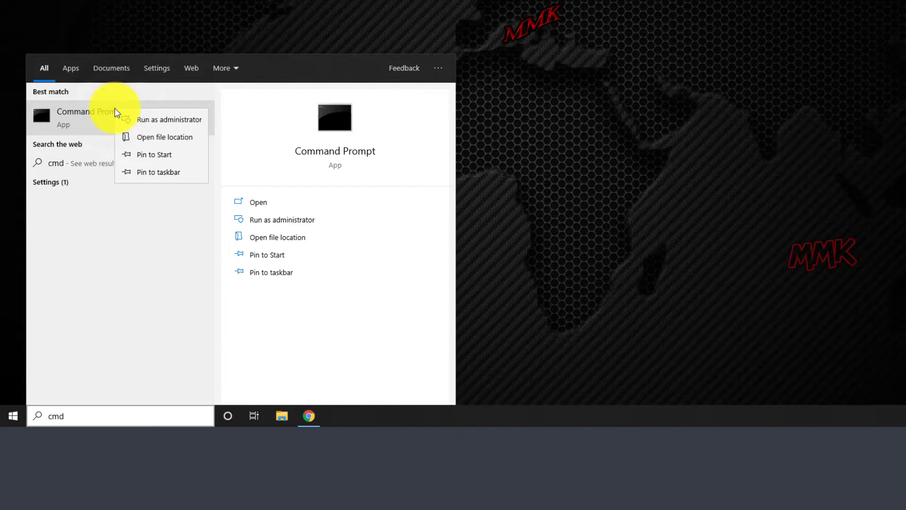
pyautogui.click(146, 120)
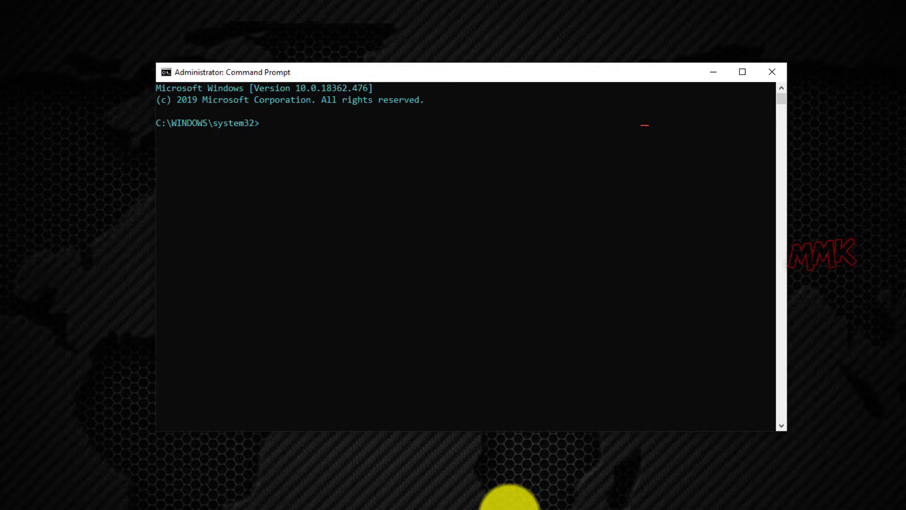
pyautogui.write('netstat')
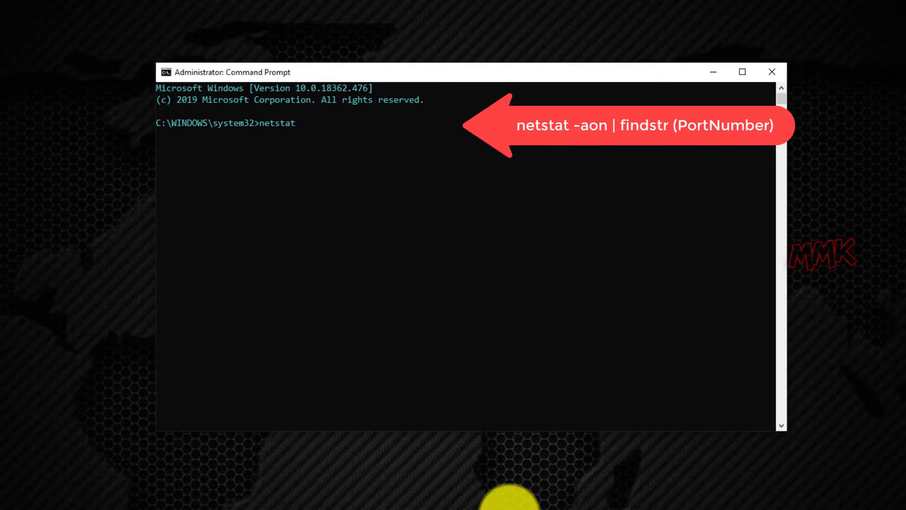
pyautogui.write(' -')
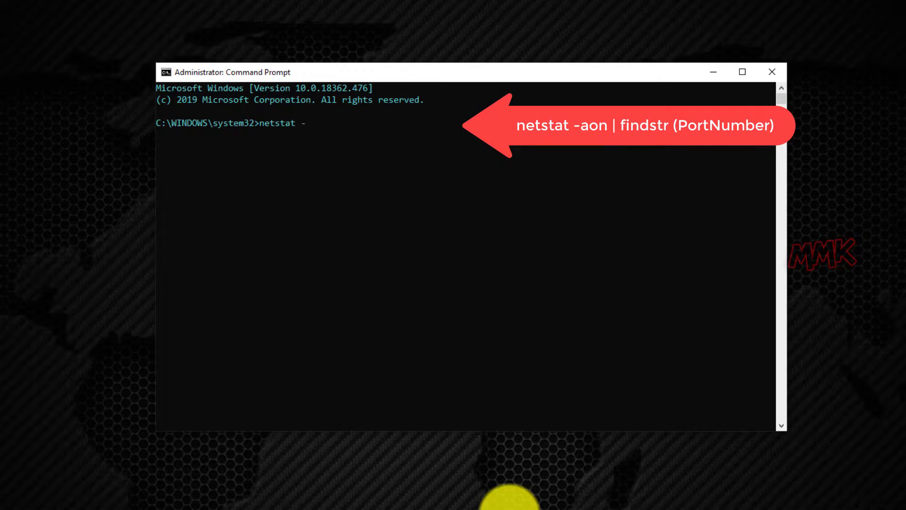
pyautogui.write('aon |')
pyautogui.write(' fi')
pyautogui.write('ndstr')
pyautogui.write(' 21')
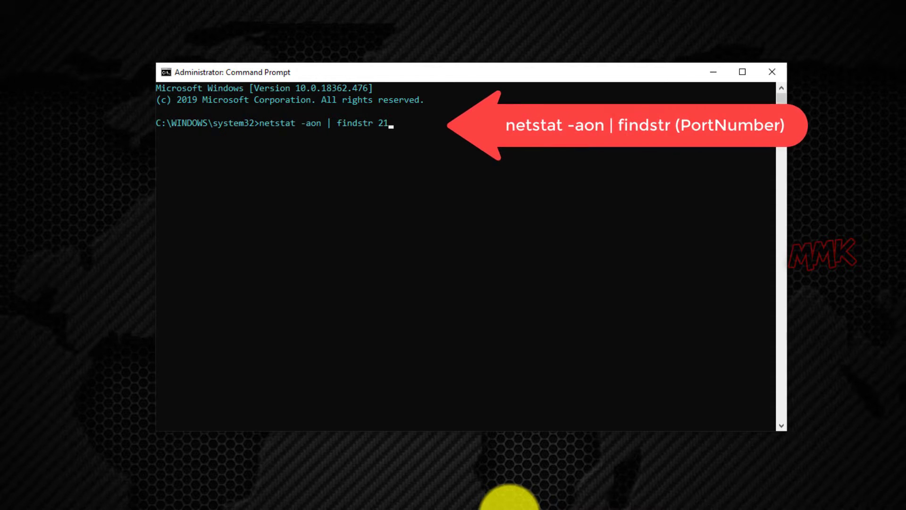
# Run netstat -aon | findstr 21 to list port 21 connections, owned by PID 7772
pyautogui.press('Return')
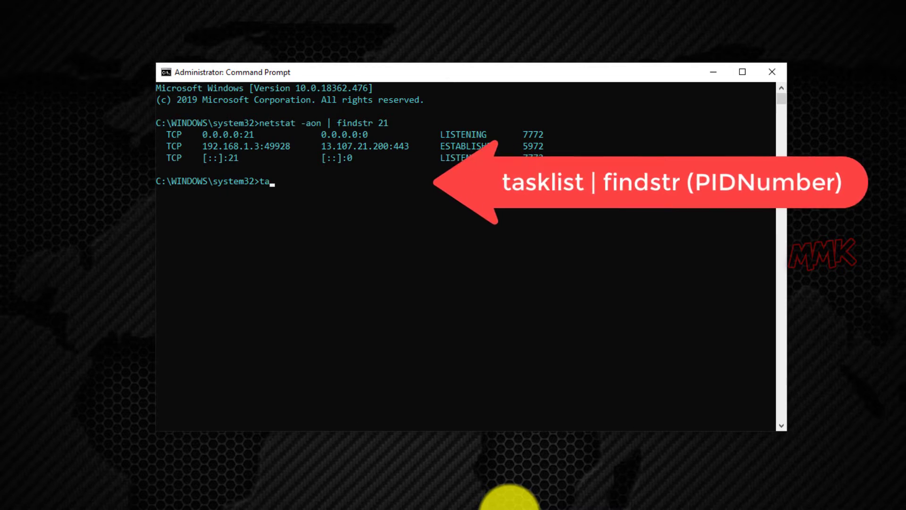
pyautogui.write('tasklist')
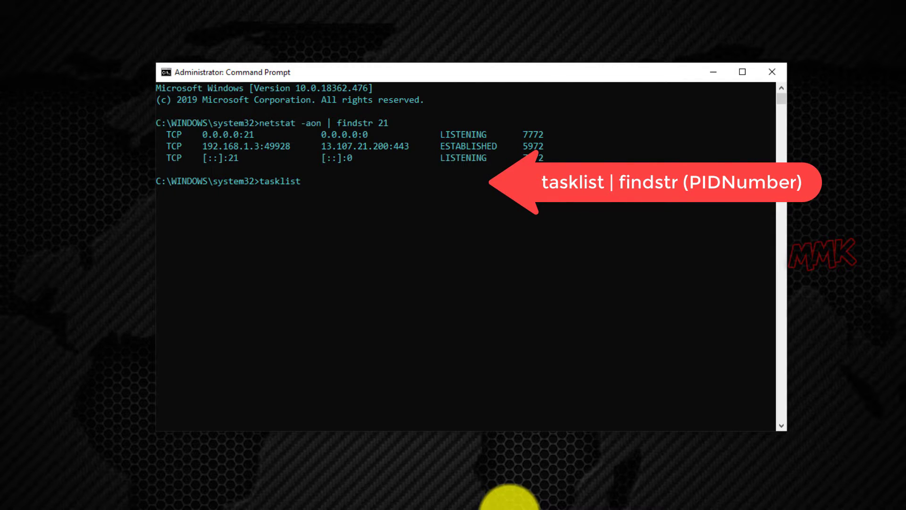
pyautogui.write(' | fi')
pyautogui.write('ndstr')
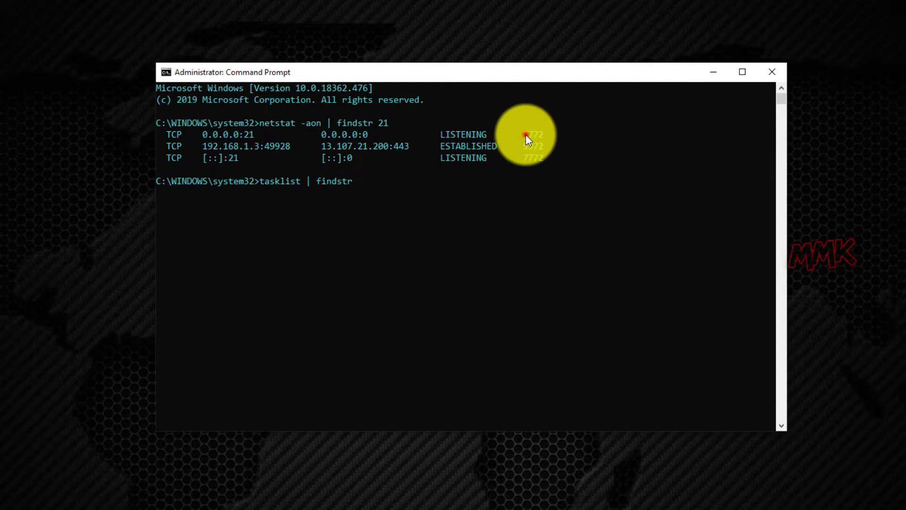
# Copy PID 7772 and run tasklist | findstr 7772, which identifies FileZillaServer.exe
pyautogui.moveTo(523, 136); pyautogui.dragTo(543, 140)
pyautogui.hotkey('ctrl', 'c')
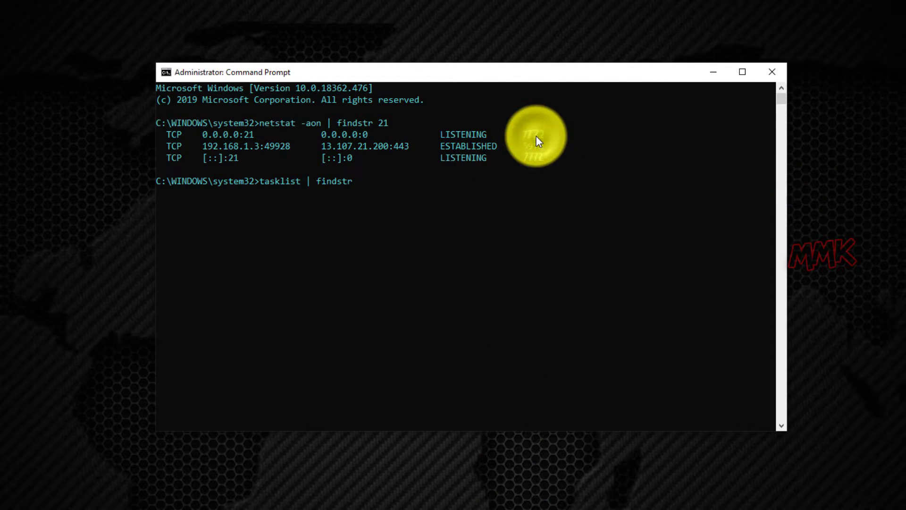
pyautogui.write('7772')
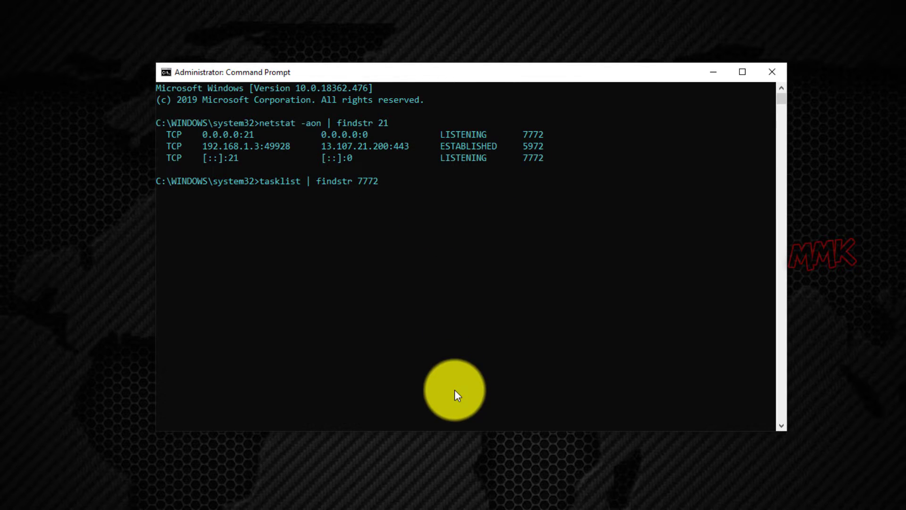
pyautogui.press('Return')
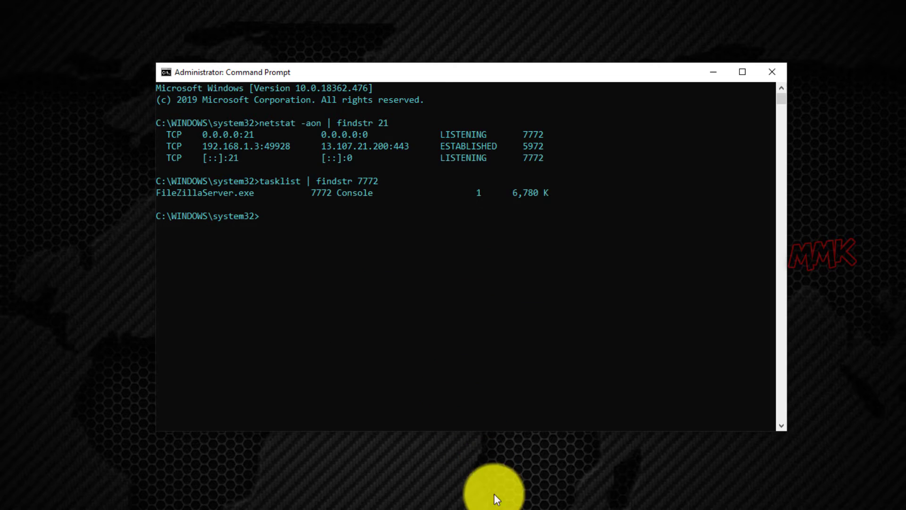
pyautogui.write('cls')
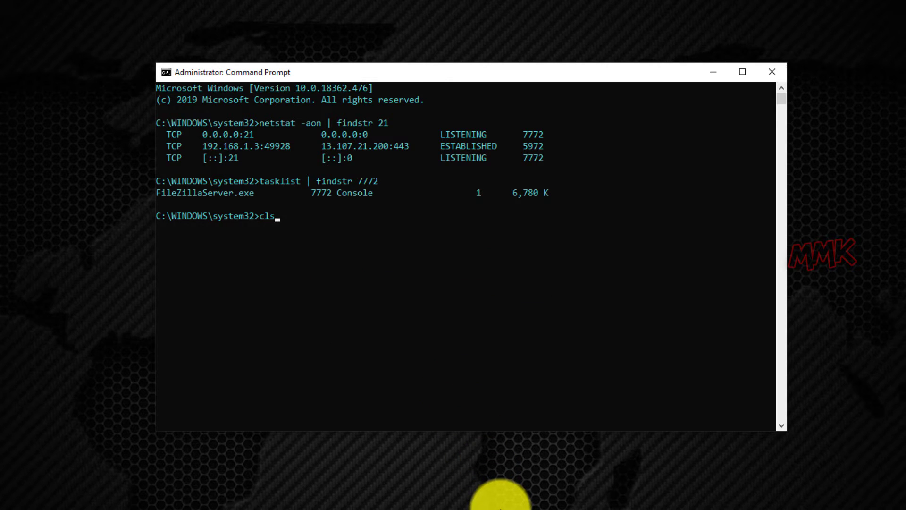
# Clear the console and show netstat -a -b -n -o output with filezillaserver.exe on port 21
pyautogui.press('Return')
pyautogui.write('ne')
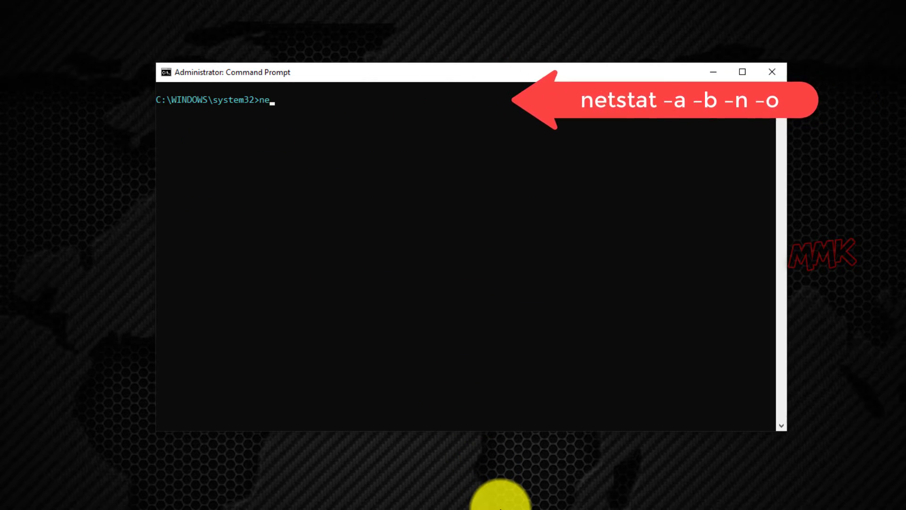
pyautogui.write('tstat')
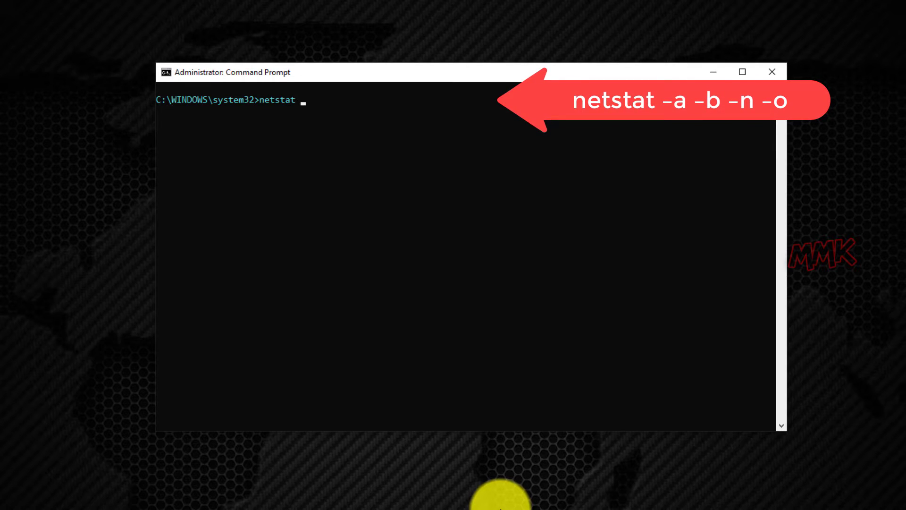
pyautogui.write(' -a -')
pyautogui.write('b ')
pyautogui.write('-n -')
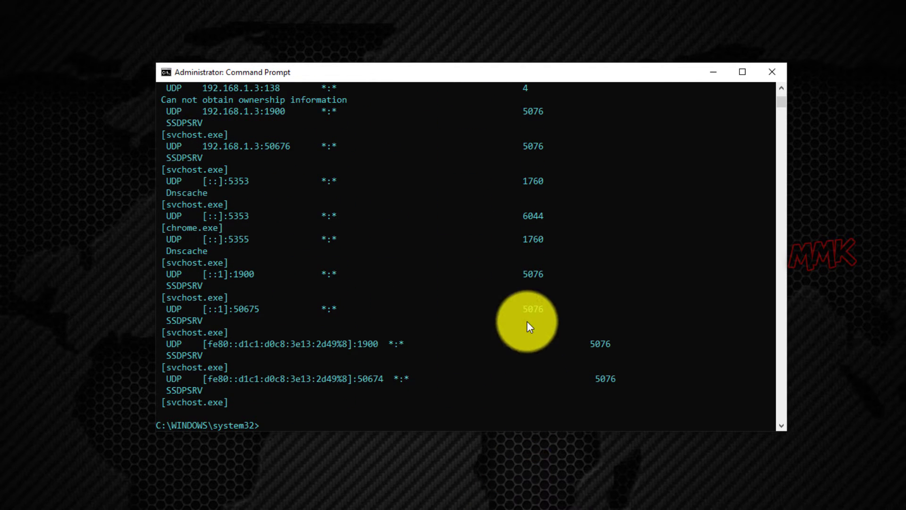
pyautogui.scroll(4, 527, 321)
pyautogui.scroll(7, 526, 321)
pyautogui.scroll(5, 526, 321)
pyautogui.scroll(5, 526, 320)
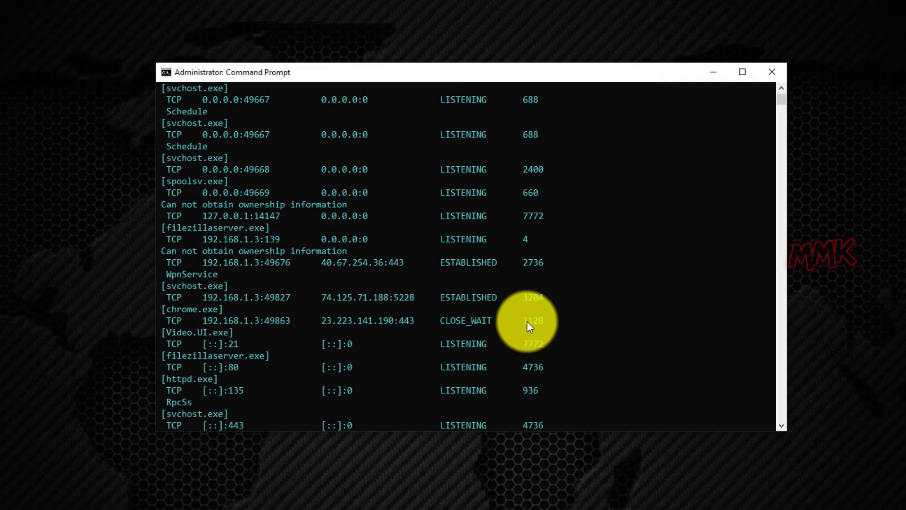
pyautogui.scroll(4, 527, 321)
pyautogui.scroll(2, 527, 326)
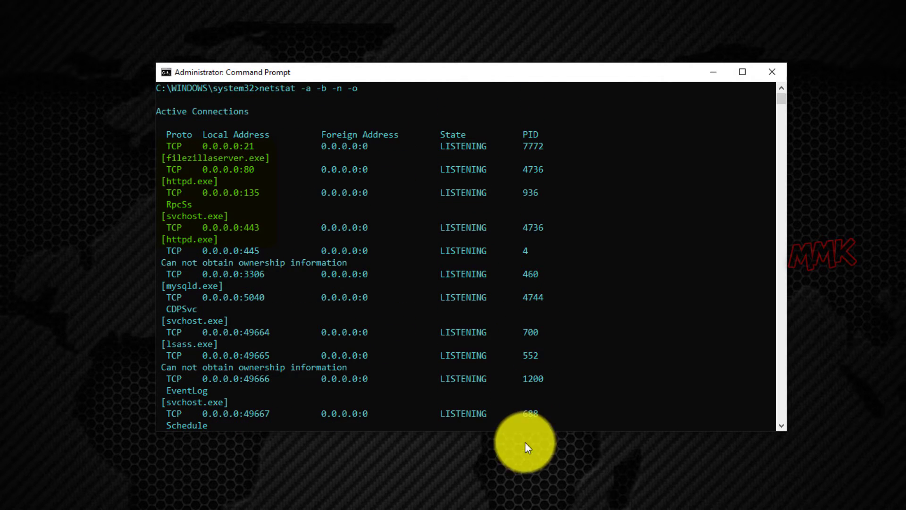
pyautogui.scroll(1, 539, 500)
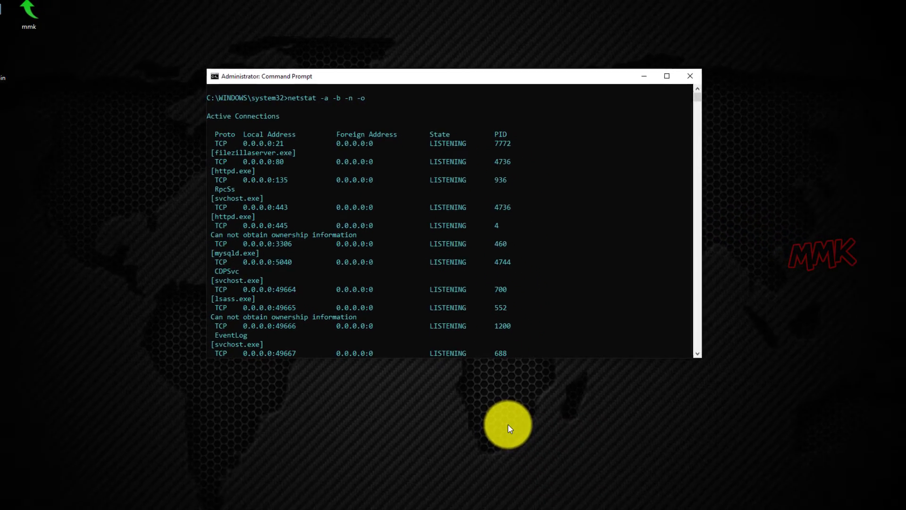
# Open a second, non-administrator Command Prompt from a 'cmd' search and move it aside
pyautogui.click(162, 499)
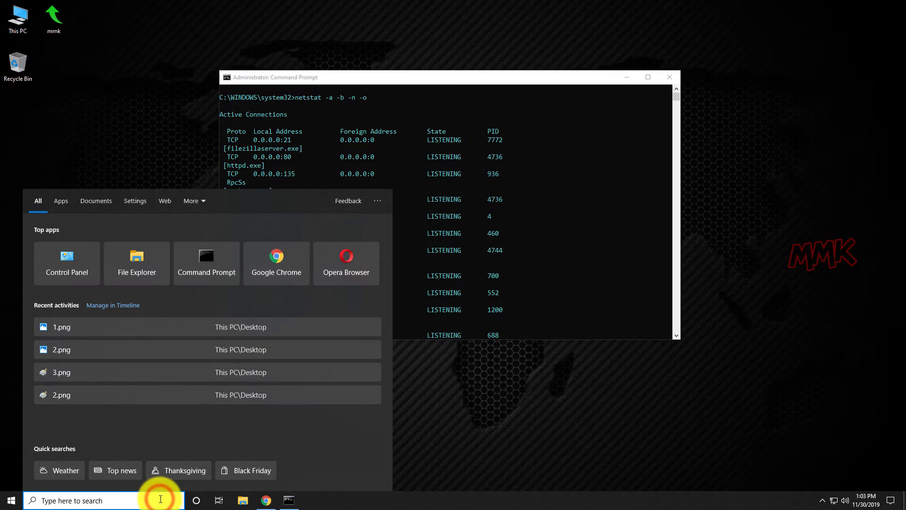
pyautogui.write('cmd')
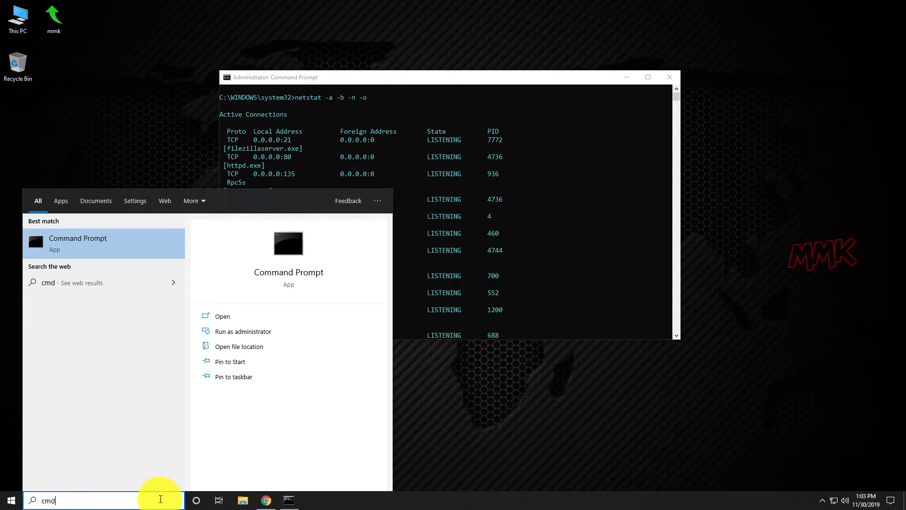
pyautogui.press('Return')
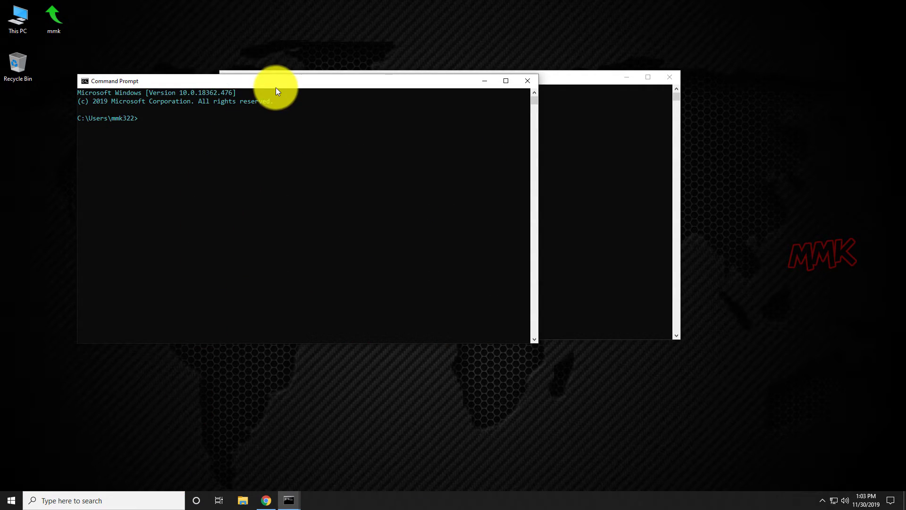
pyautogui.moveTo(278, 85); pyautogui.dragTo(446, 168)
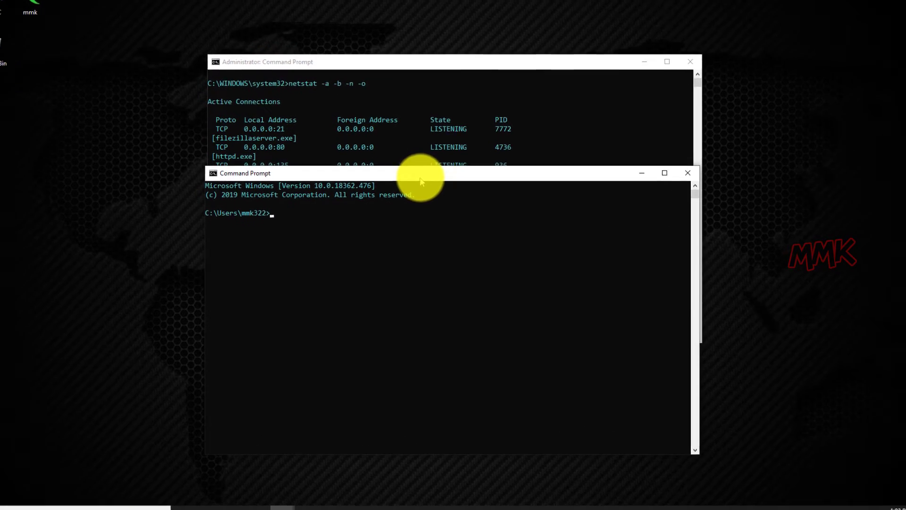
pyautogui.write('netstat')
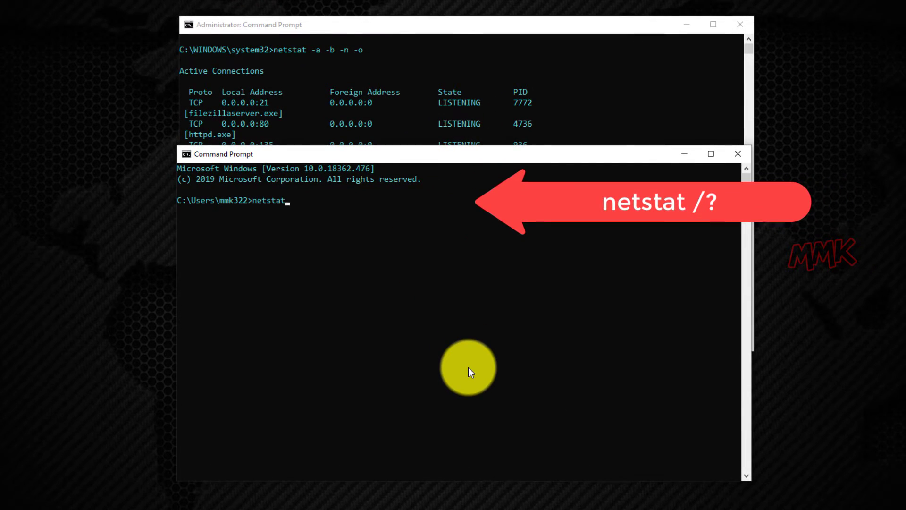
pyautogui.write(' /?')
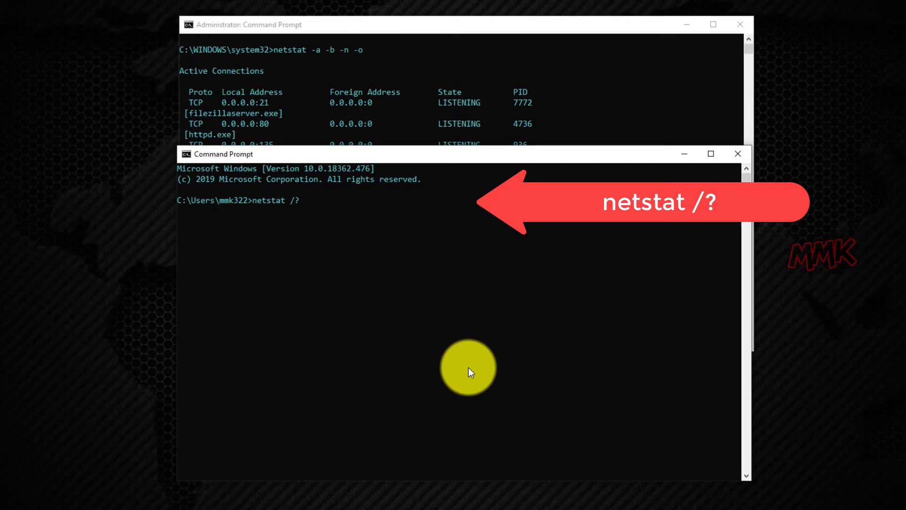
# Display the netstat /? help, then close both Command Prompt windows
pyautogui.press('Return')
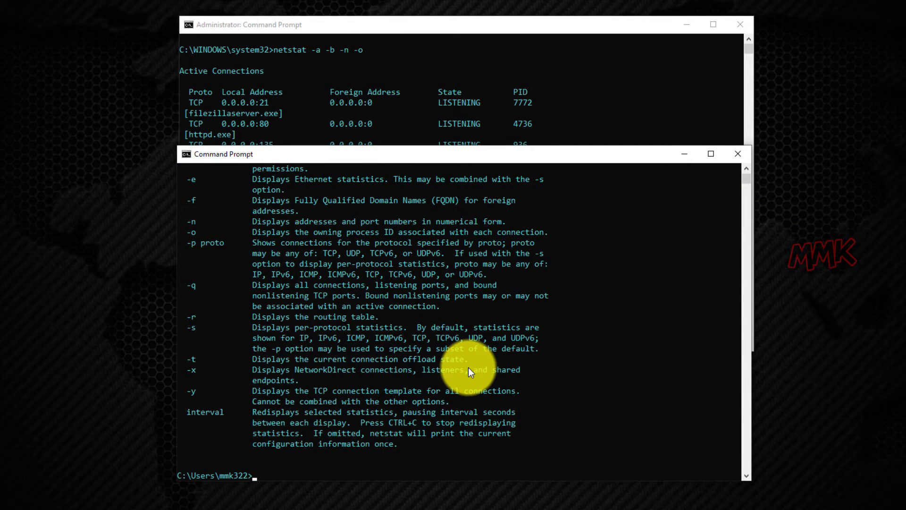
pyautogui.scroll(3, 501, 320)
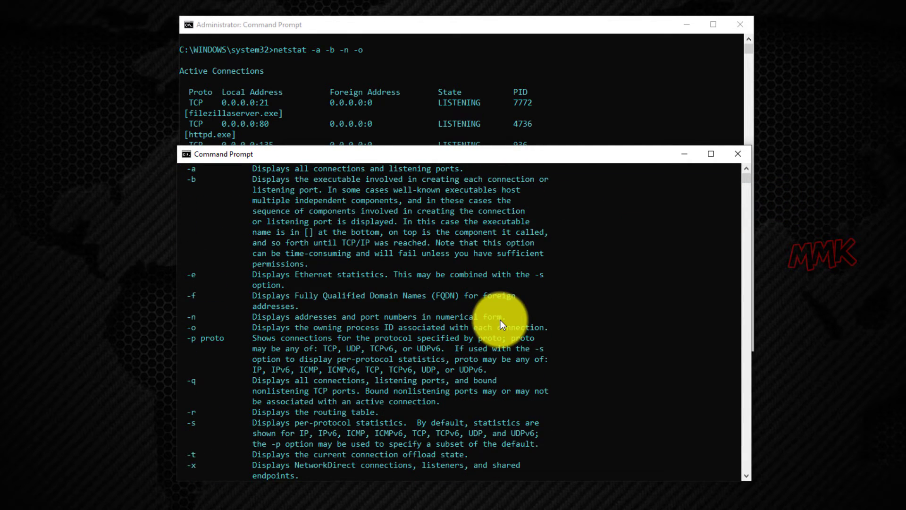
pyautogui.scroll(2, 500, 320)
pyautogui.scroll(1, 501, 320)
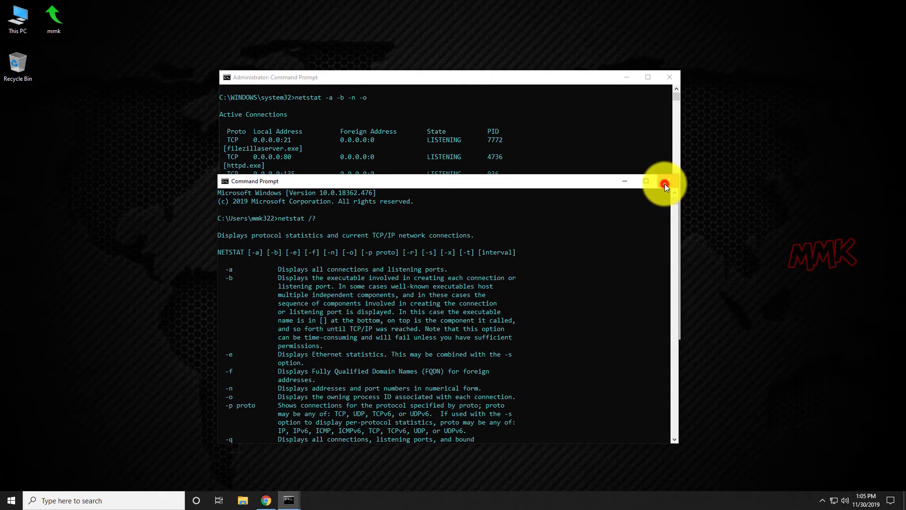
pyautogui.click(664, 183)
pyautogui.click(671, 78)
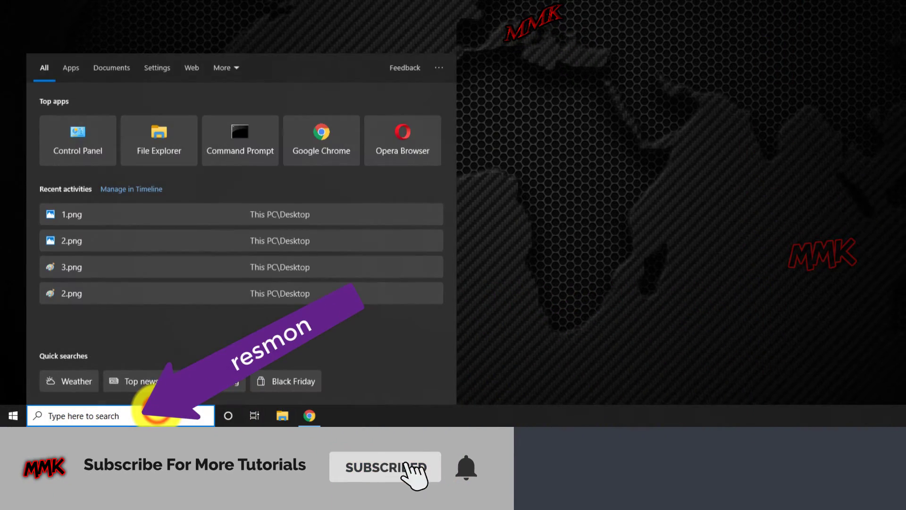
pyautogui.write('res')
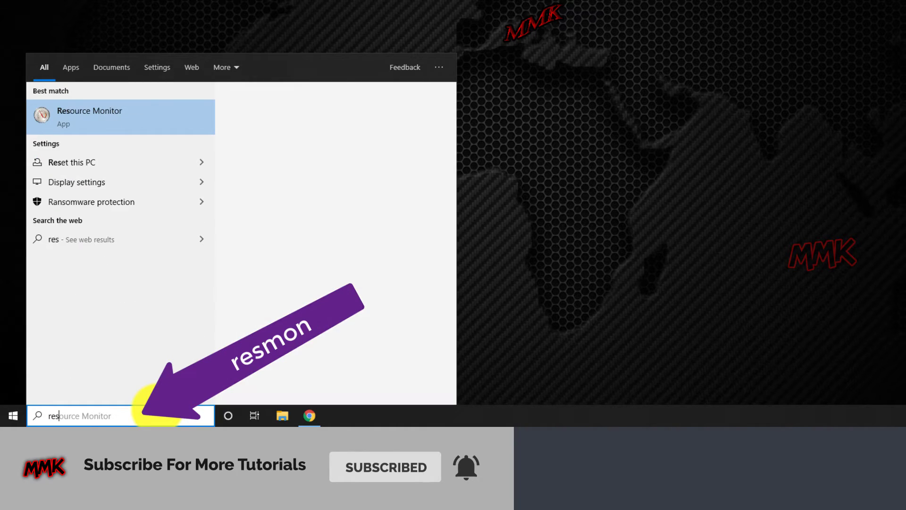
pyautogui.write('mon')
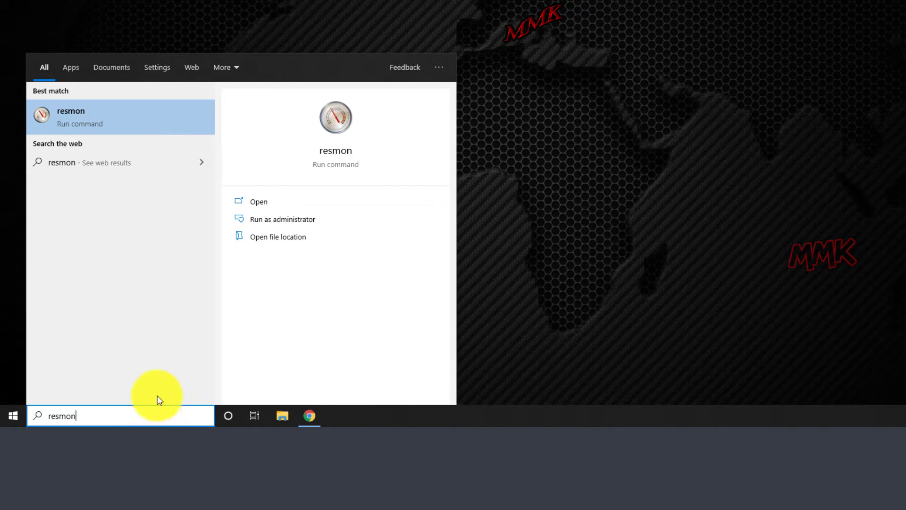
# Launch Resource Monitor from the 'resmon' best match in Start search
pyautogui.click(129, 118)
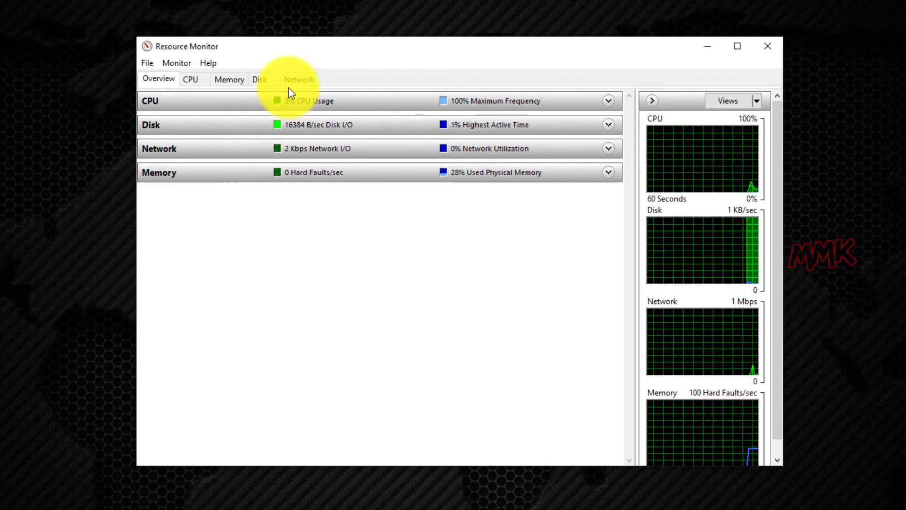
# On the Network tab, expand Listening Ports and sort by Port so port 21 comes first
pyautogui.click(292, 80)
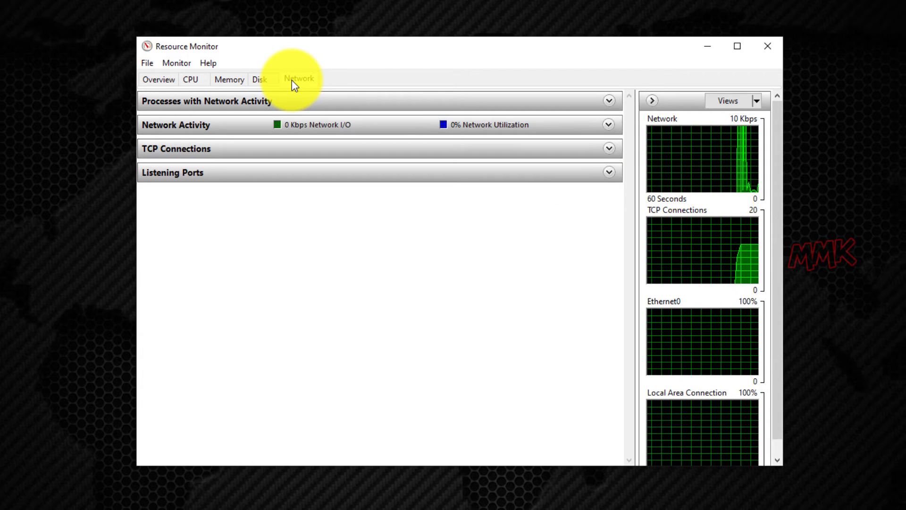
pyautogui.click(613, 174)
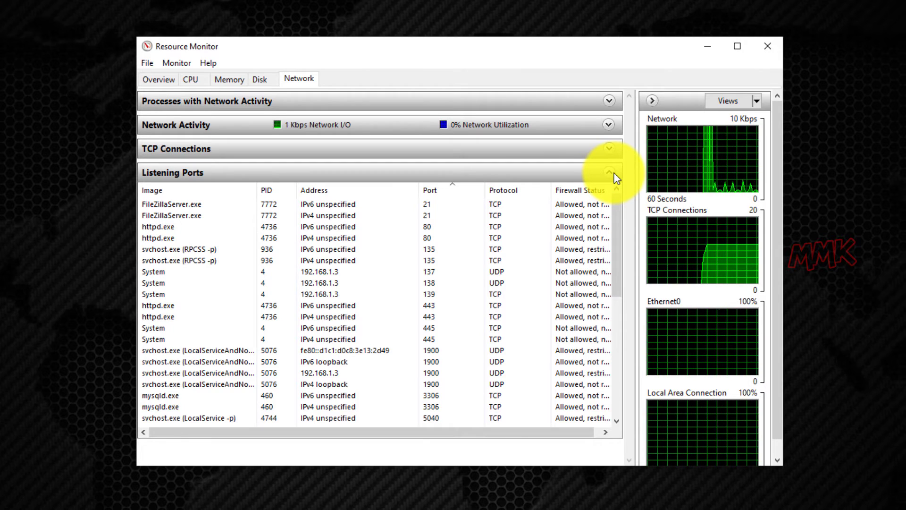
pyautogui.click(455, 191)
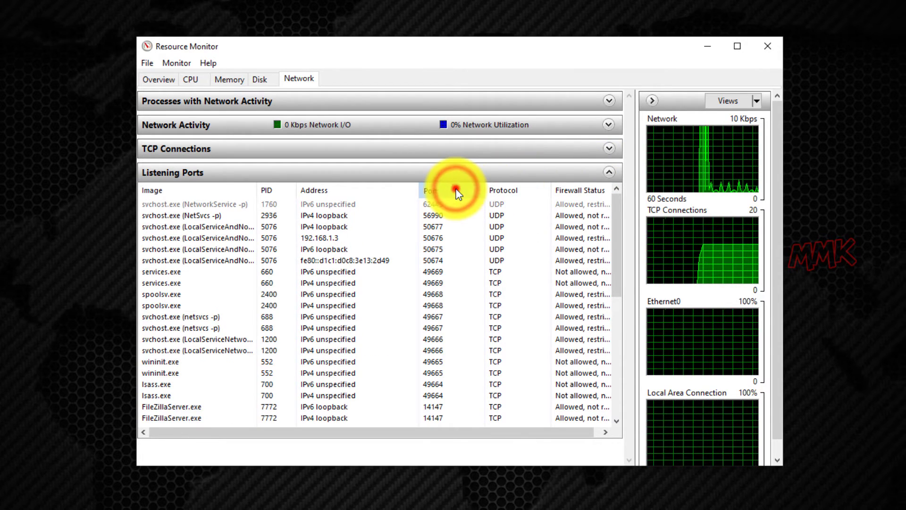
pyautogui.click(455, 192)
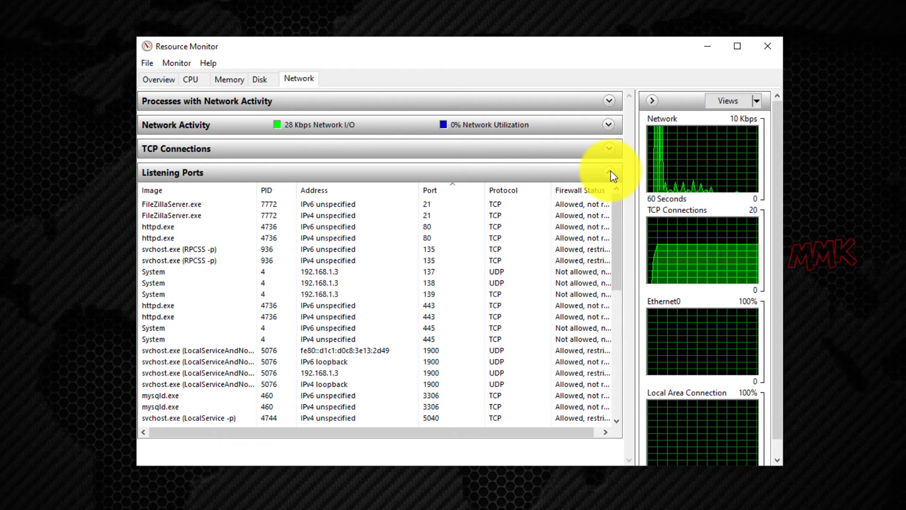
pyautogui.moveTo(618, 208); pyautogui.dragTo(615, 370)
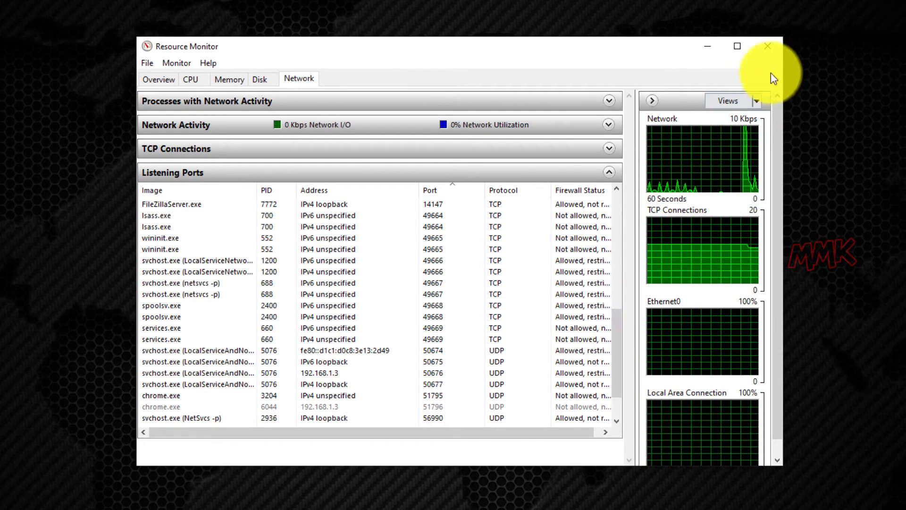
pyautogui.click(771, 48)
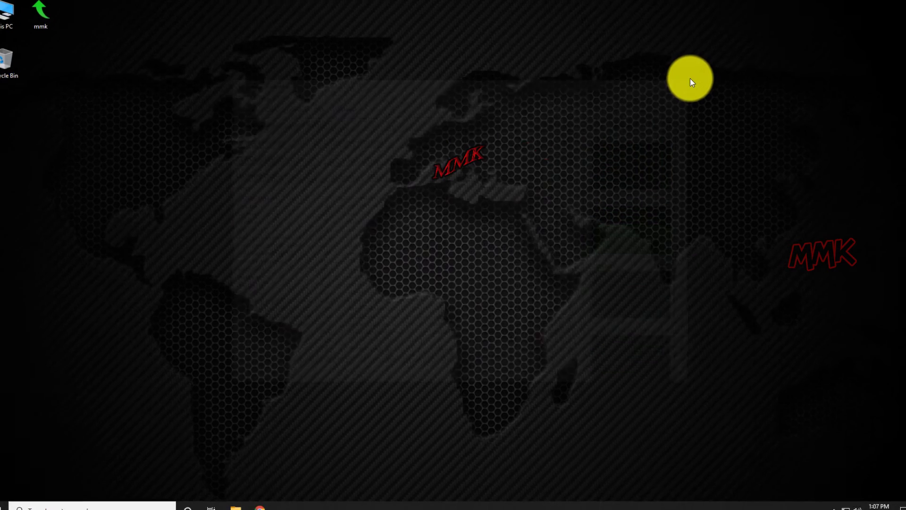